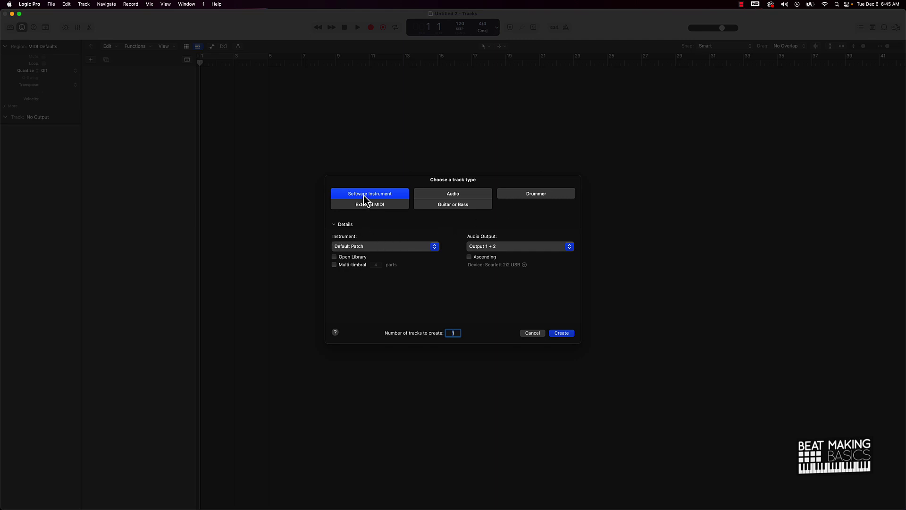
Step: Create a Classic Electric Piano software instrument track and bring up its Vintage Electric Piano plug-in
click(347, 247)
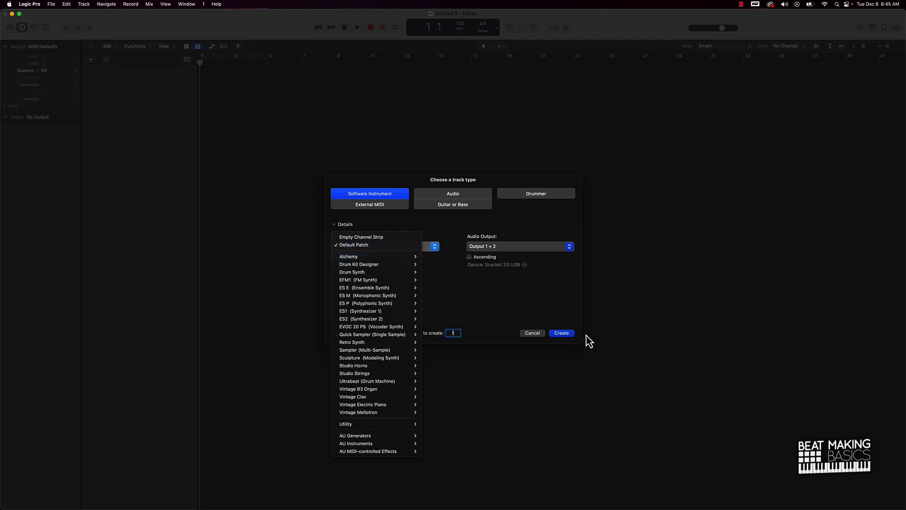
click(561, 335)
click(561, 335)
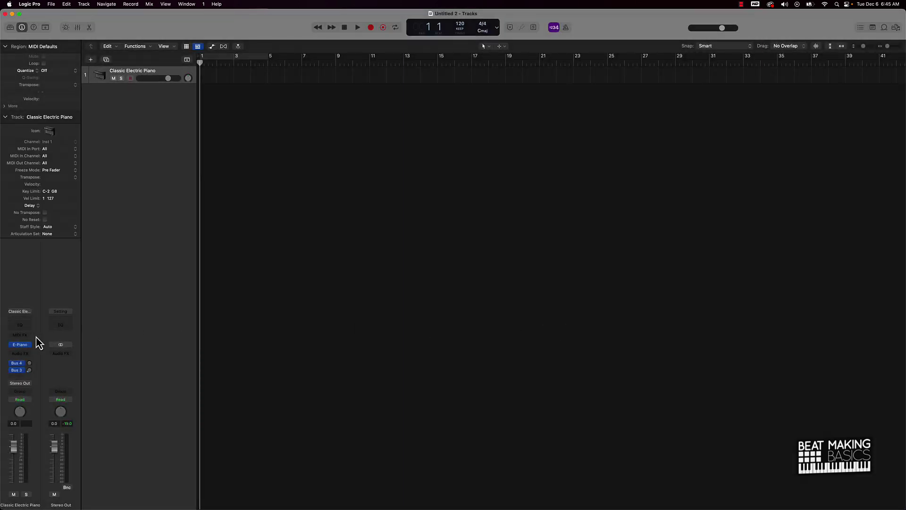
click(21, 345)
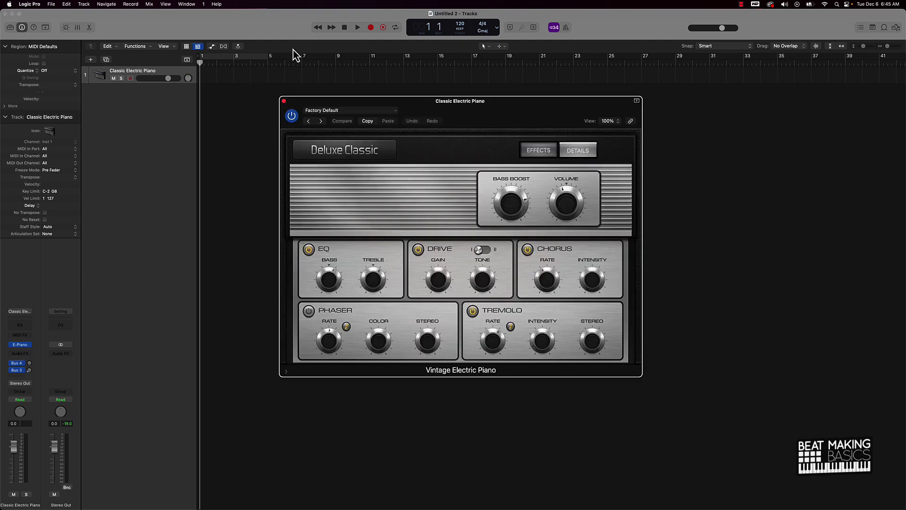
Step: Close the Vintage Electric Piano window and load Boesendorfer Grand Piano from the Library's Piano category
click(283, 101)
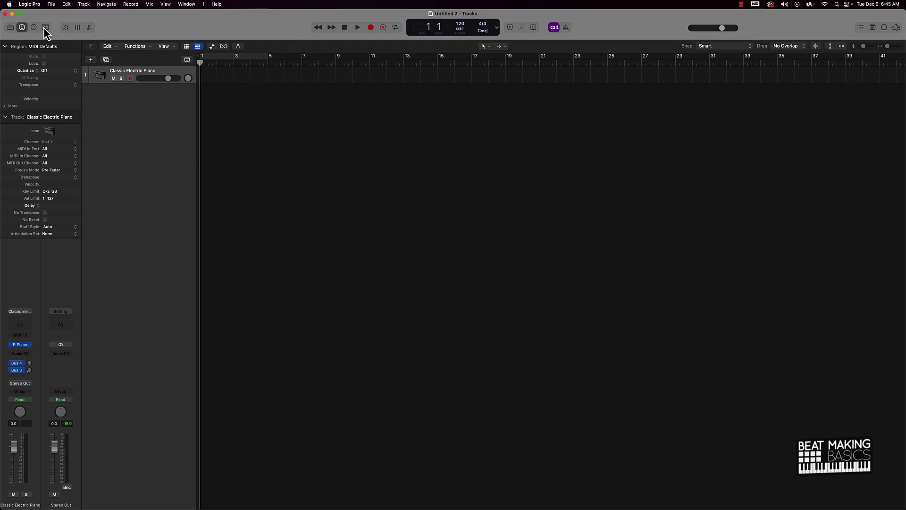
click(9, 27)
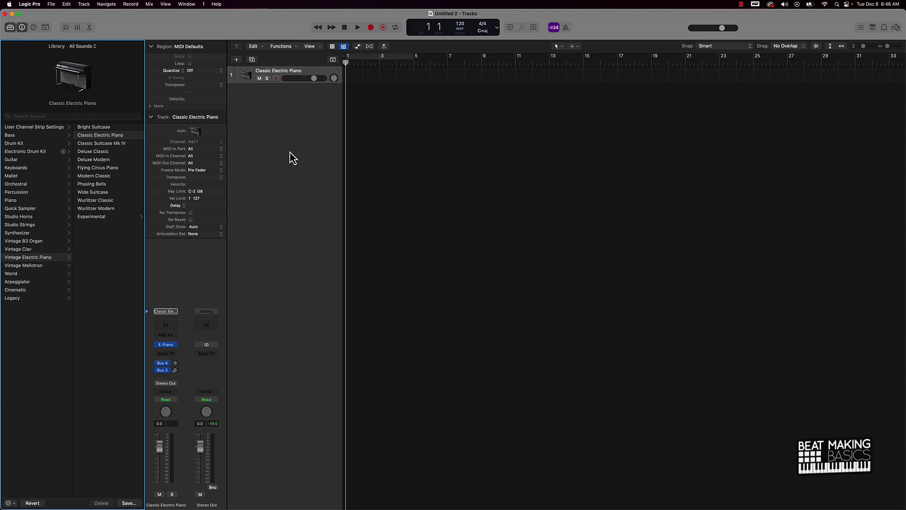
click(26, 201)
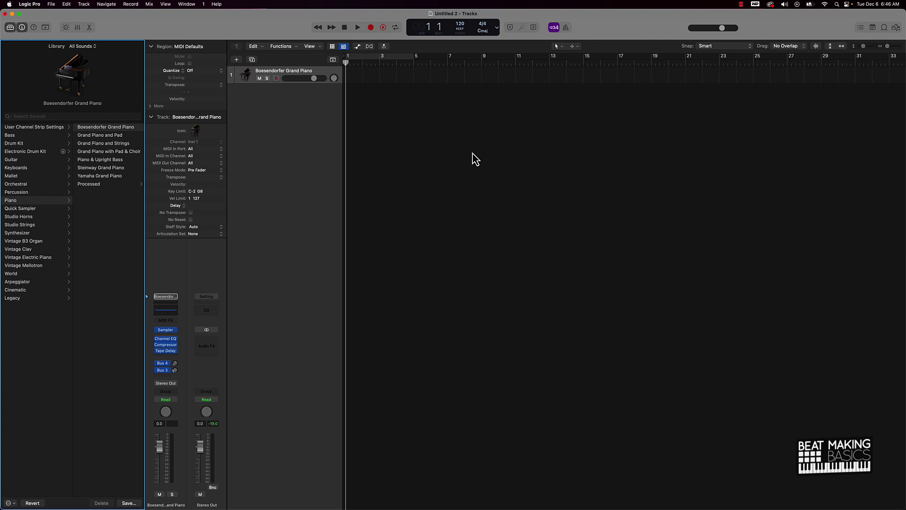
Step: Show Musical Typing, move it higher, and audition the piano with F sus2 notes (F, K, G, Y)
key(super+k)
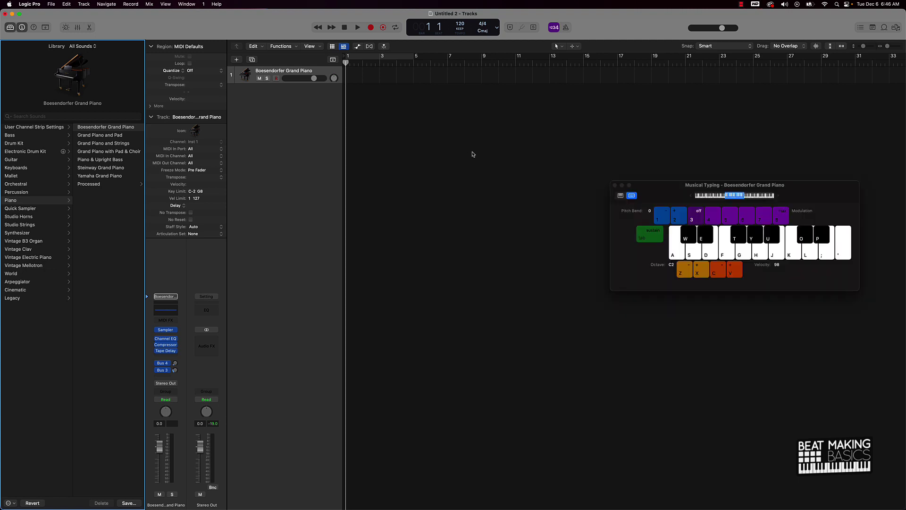
drag(659, 191, 483, 139)
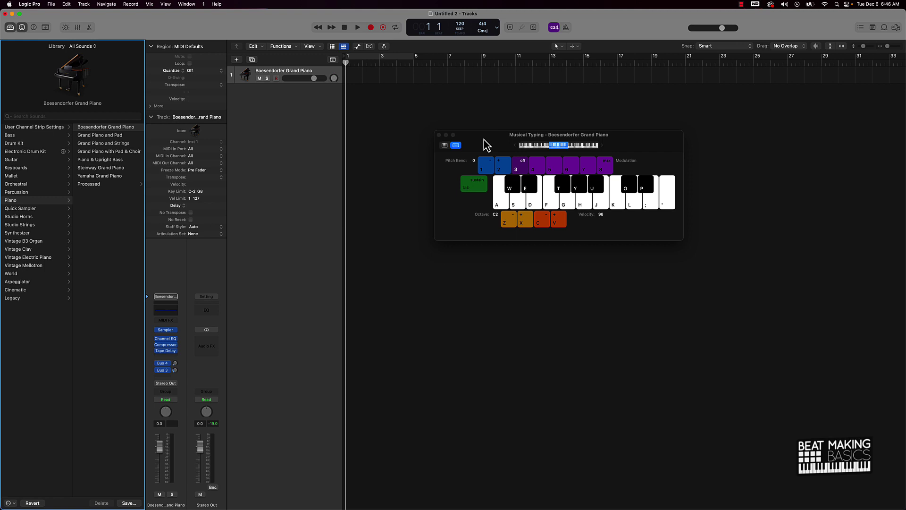
key(f)
key(k)
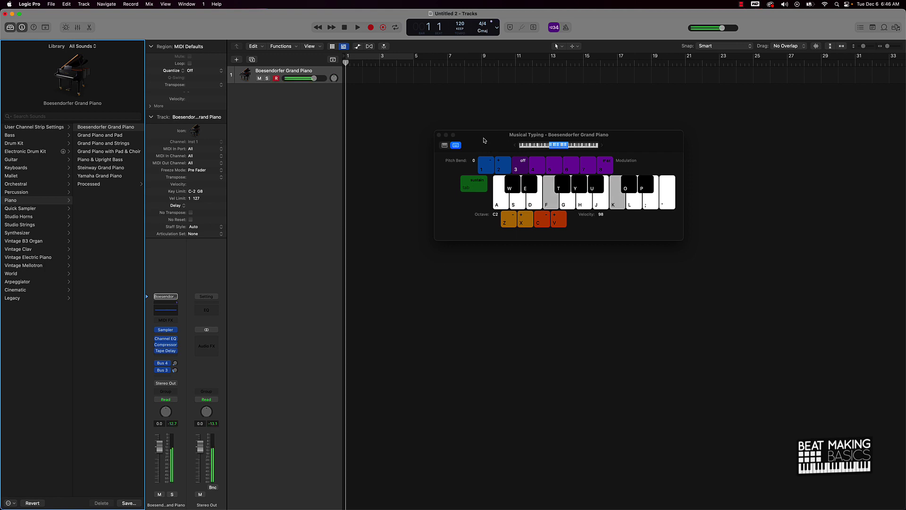
key(g)
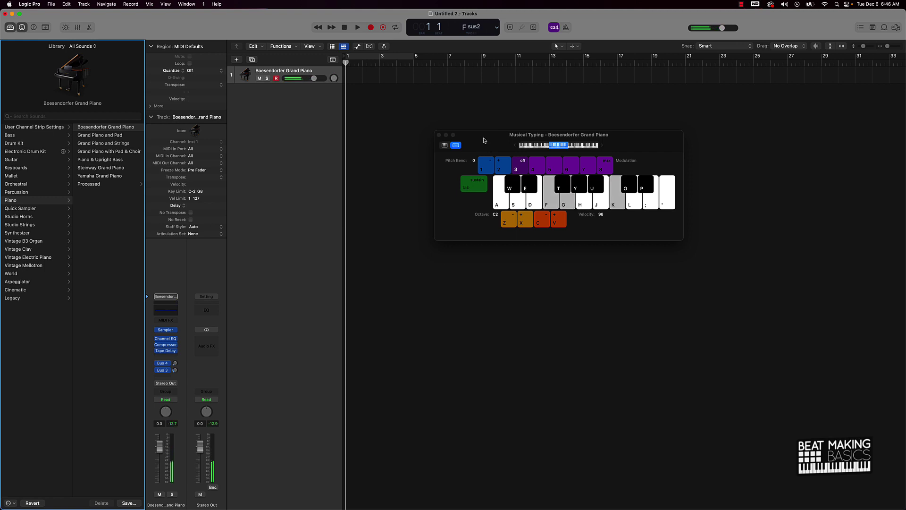
key(y)
key(f)
key(k)
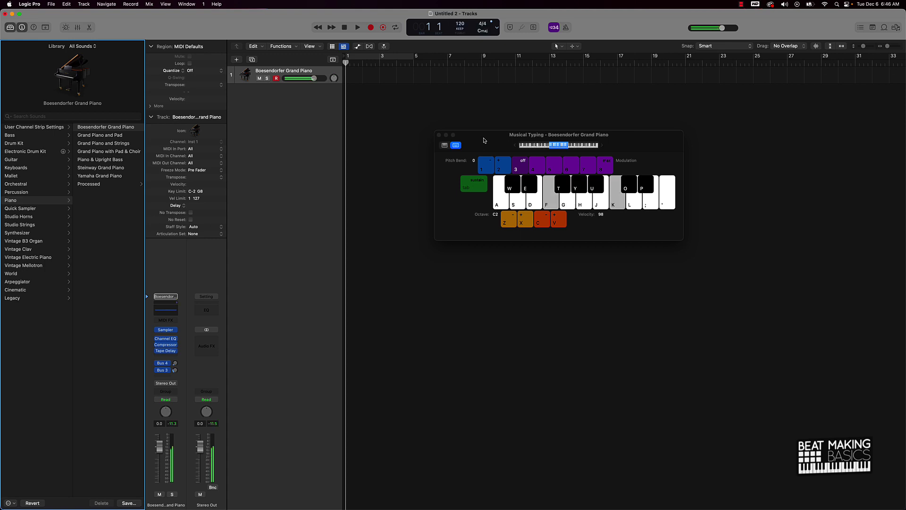
key(g)
key(y)
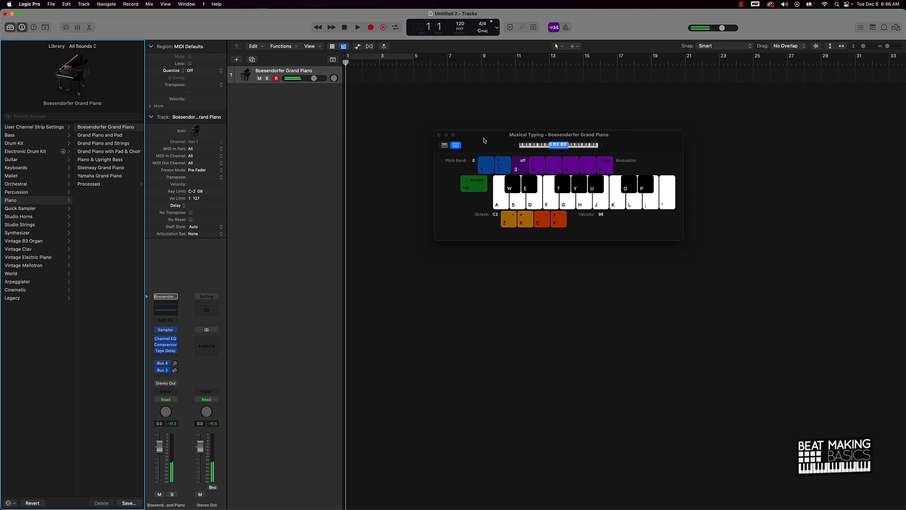
Step: Cycle bars 1–5, turn on the metronome, and start recording on the piano track
click(380, 55)
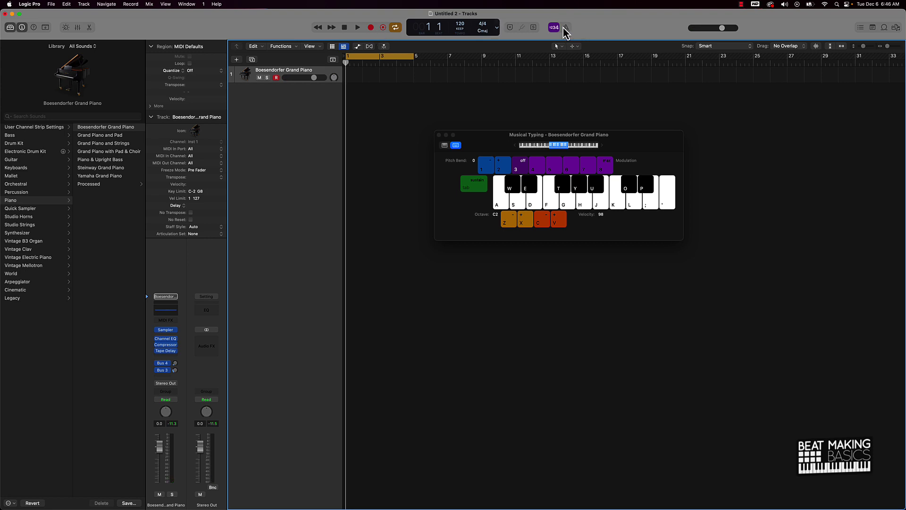
click(565, 27)
click(370, 27)
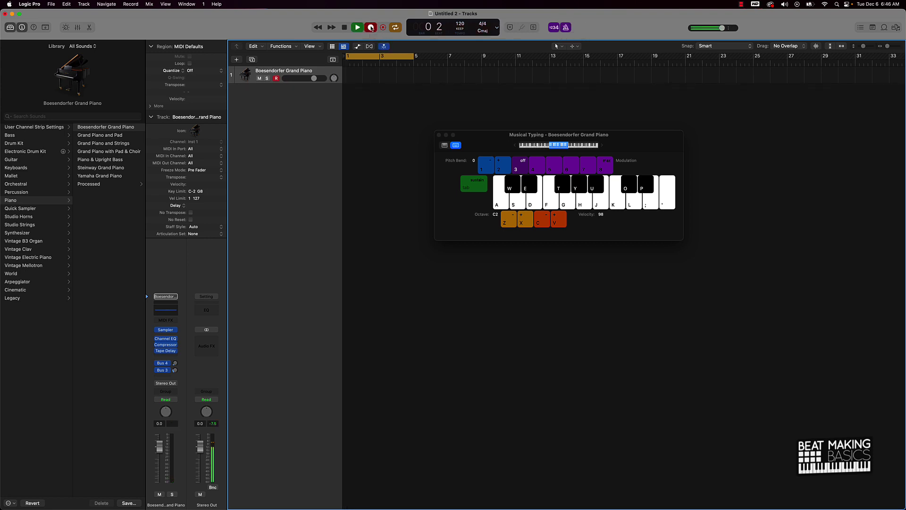
Step: Play the F–G–K melody on Musical Typing keys, then stop recording
key(f)
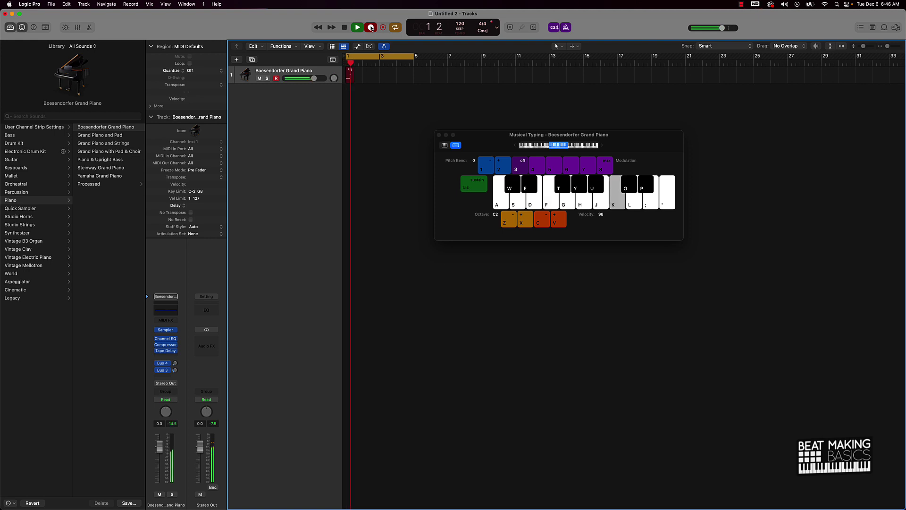
key(g)
key(f)
key(k)
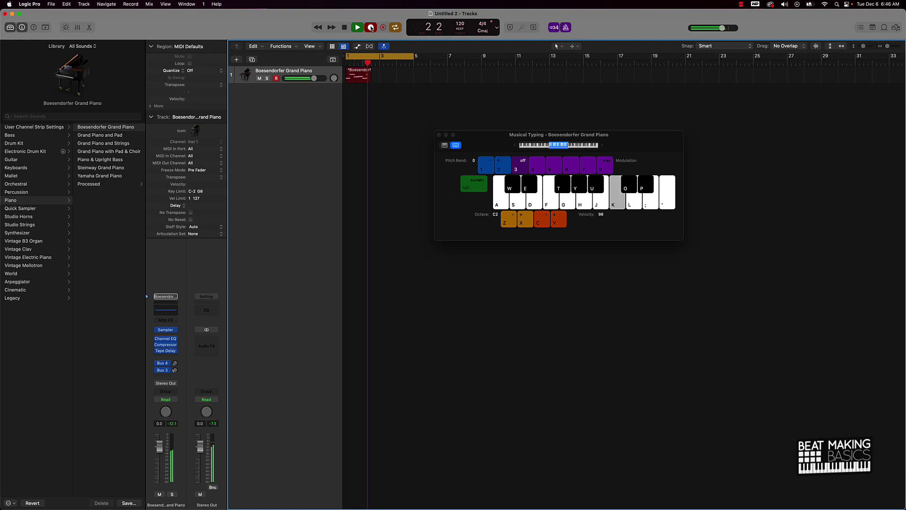
key(g)
key(f)
key(k)
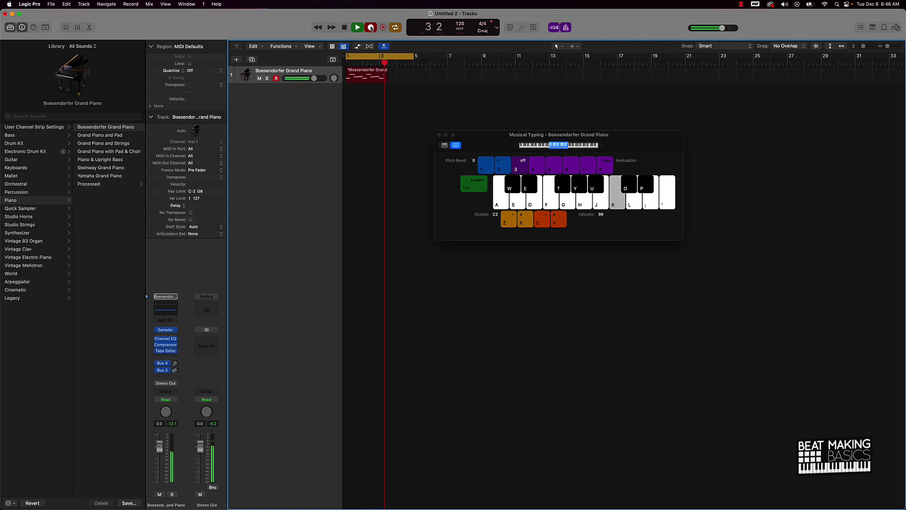
key(g)
key(f)
key(k)
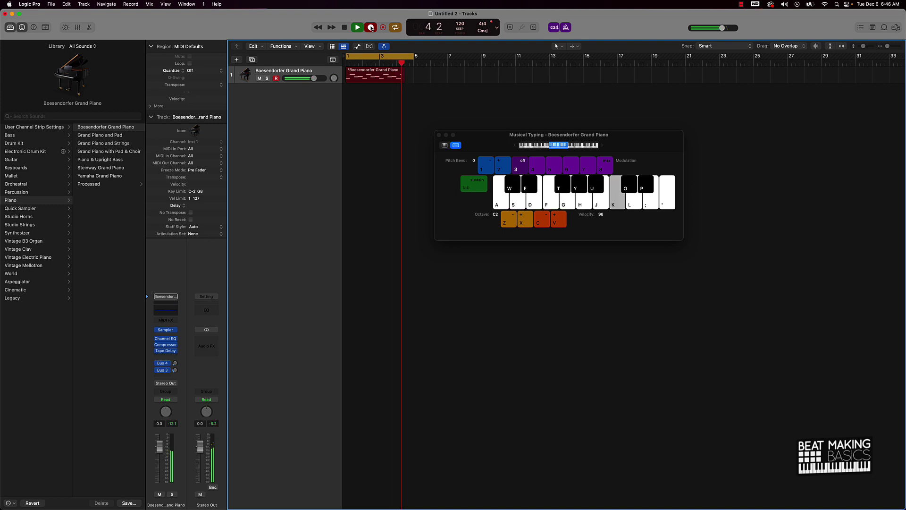
key(g)
key(space)
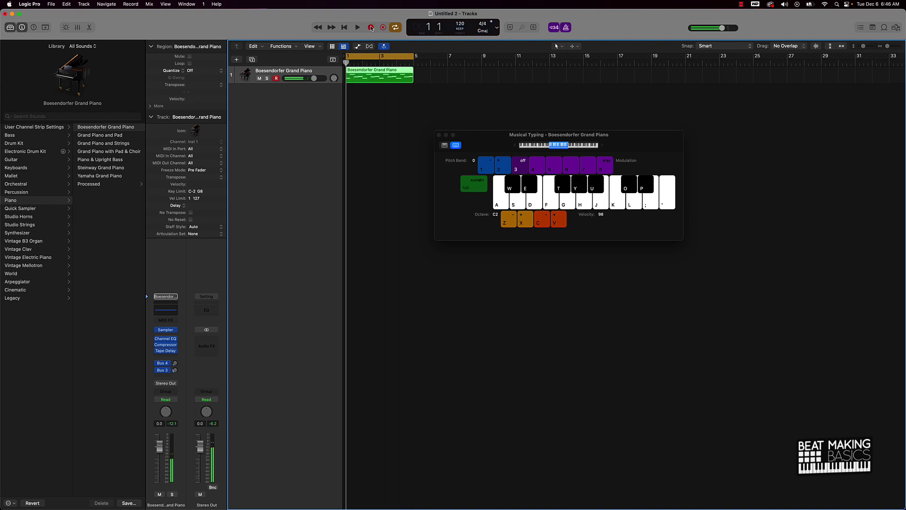
Step: In the Piano Roll, select every note, quantize to 1/16 Note, then deselect the region
double_click(374, 77)
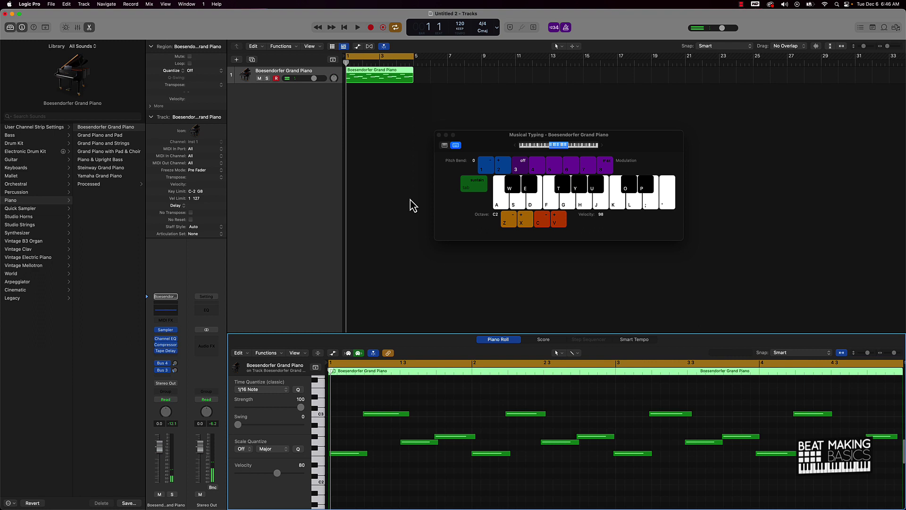
key(super+a)
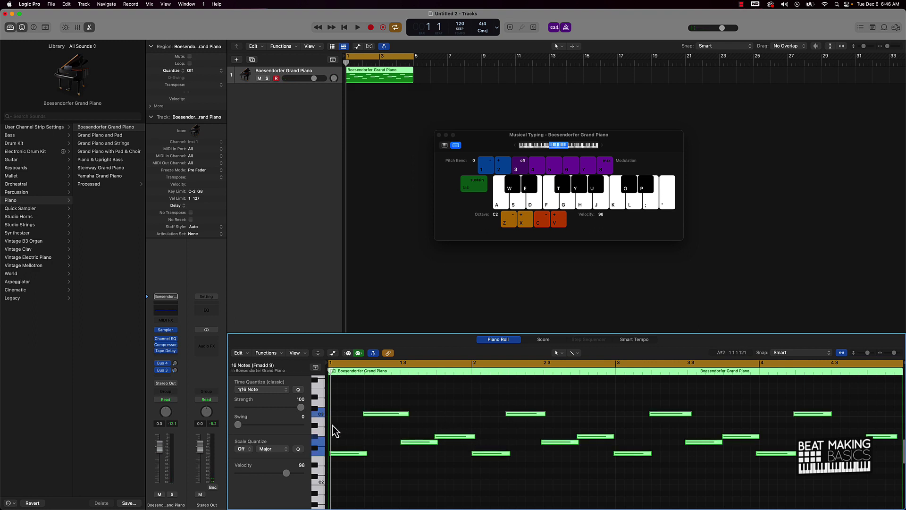
click(298, 389)
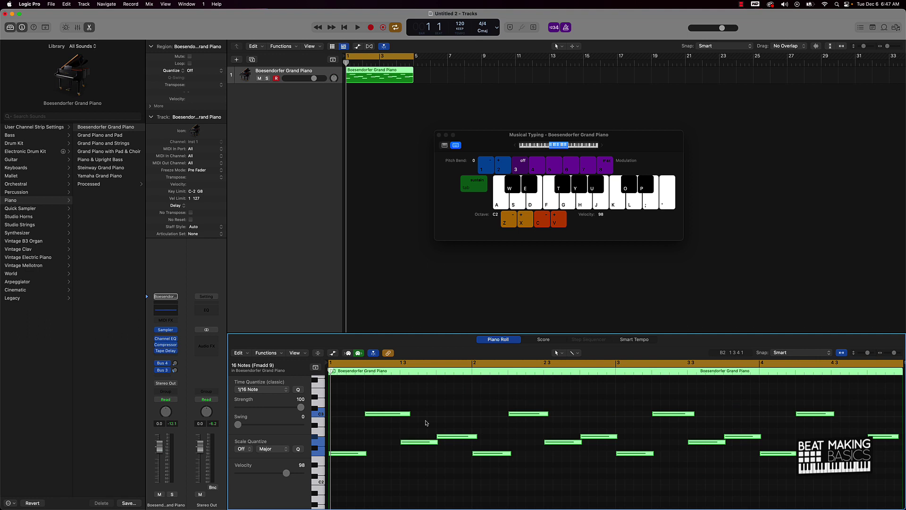
click(396, 211)
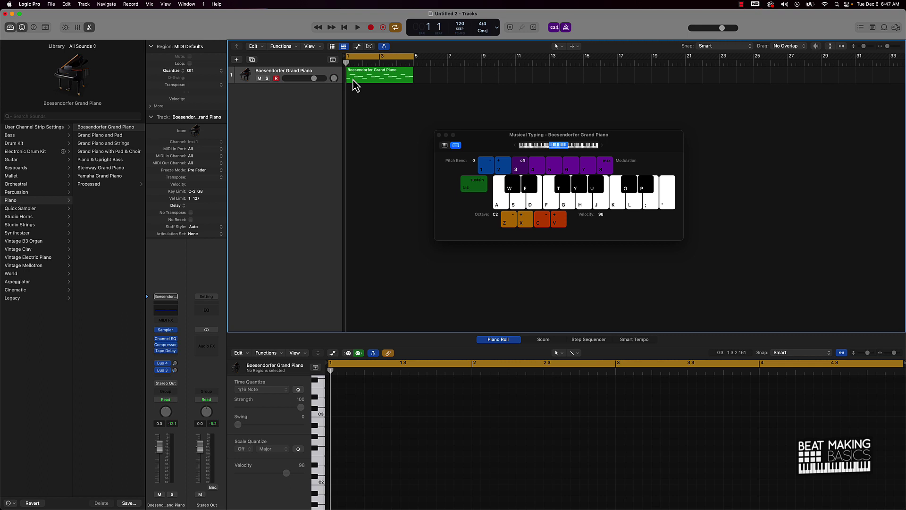
Step: Duplicate the piano track with Cmd+D and copy the melody region onto track 2
click(315, 78)
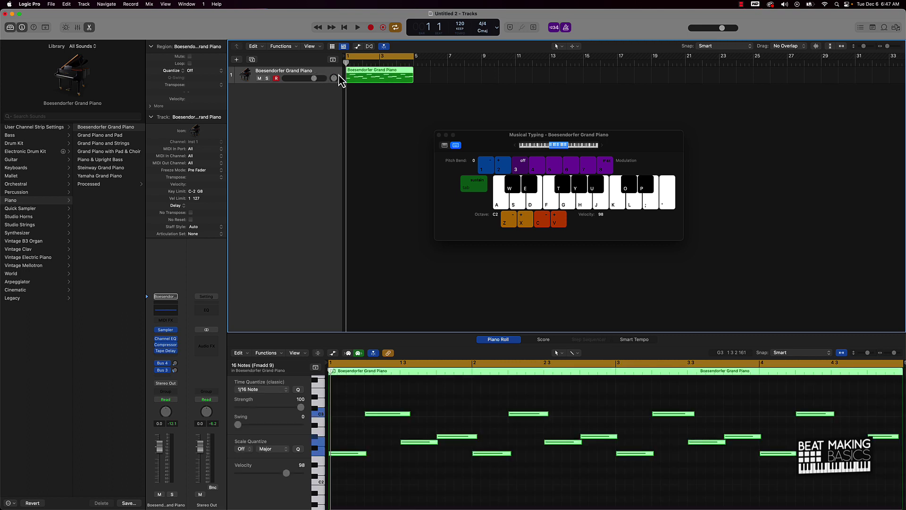
key(cmd+d)
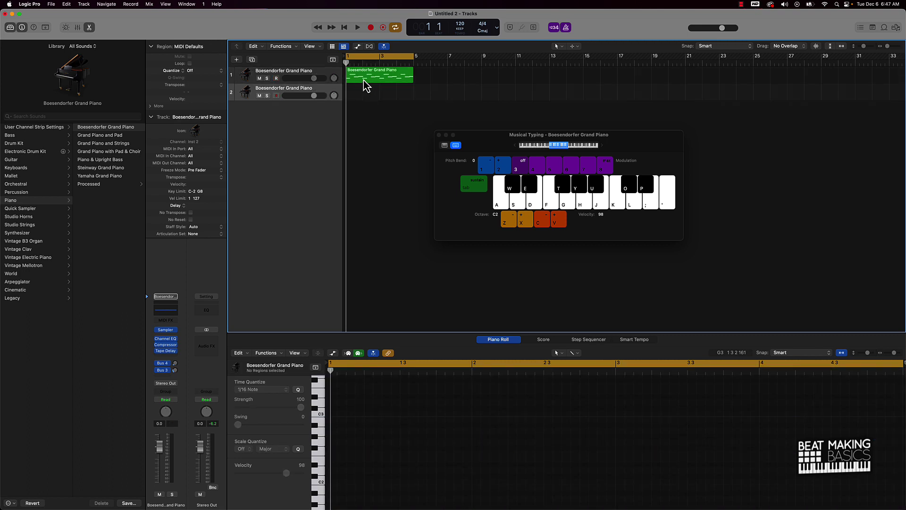
drag(363, 80, 364, 98)
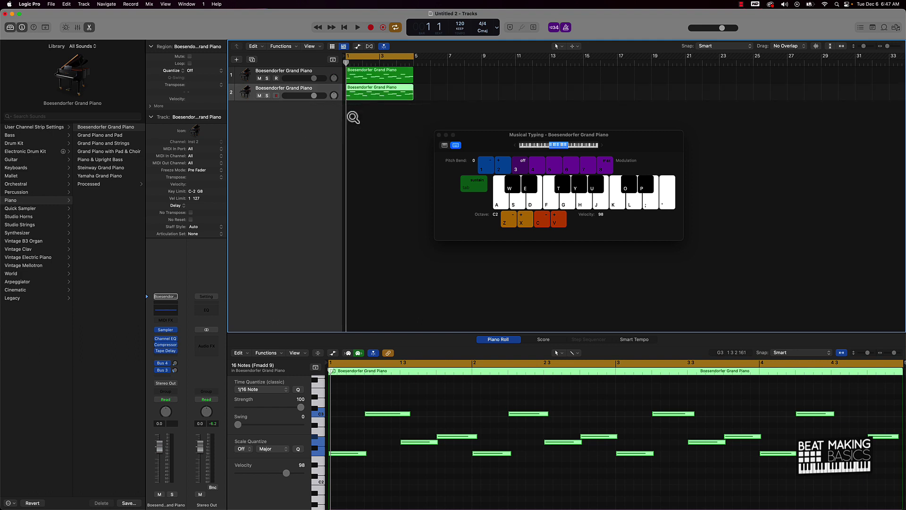
click(353, 117)
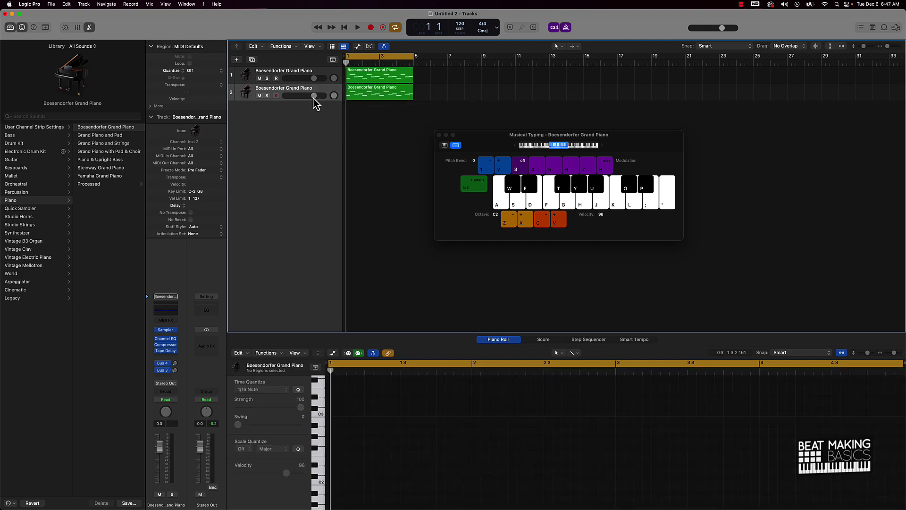
Step: Inspect track 1's region notes, then select the duplicate region on track 2
click(393, 77)
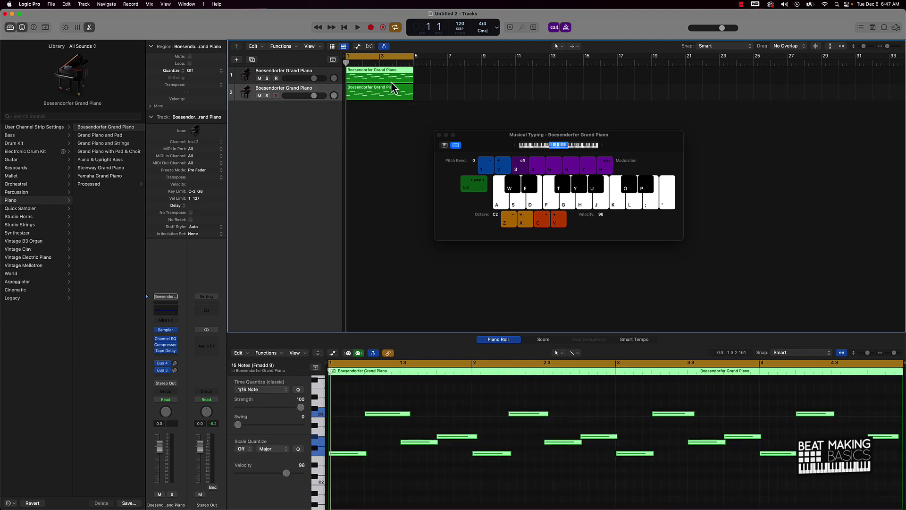
click(381, 90)
click(380, 79)
click(340, 97)
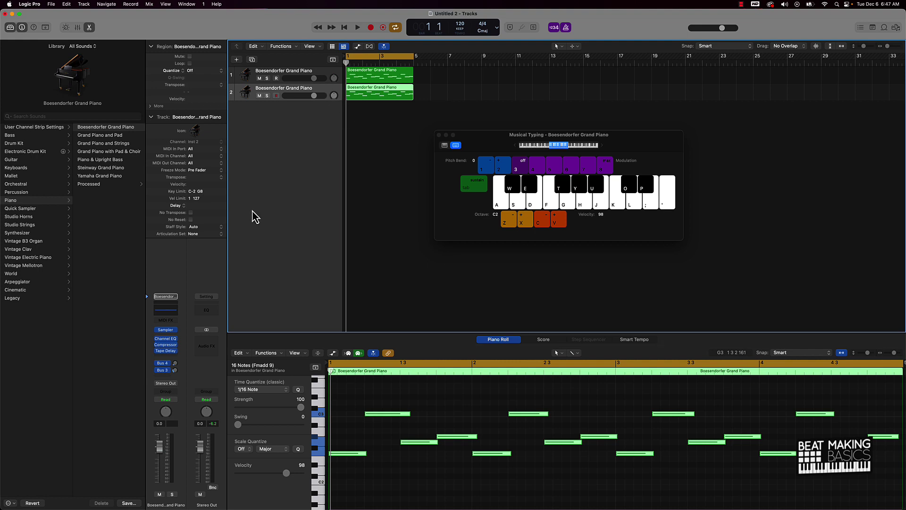
Step: Load the Oakland Organ patch from Vintage B3 Organ onto track 2
click(34, 242)
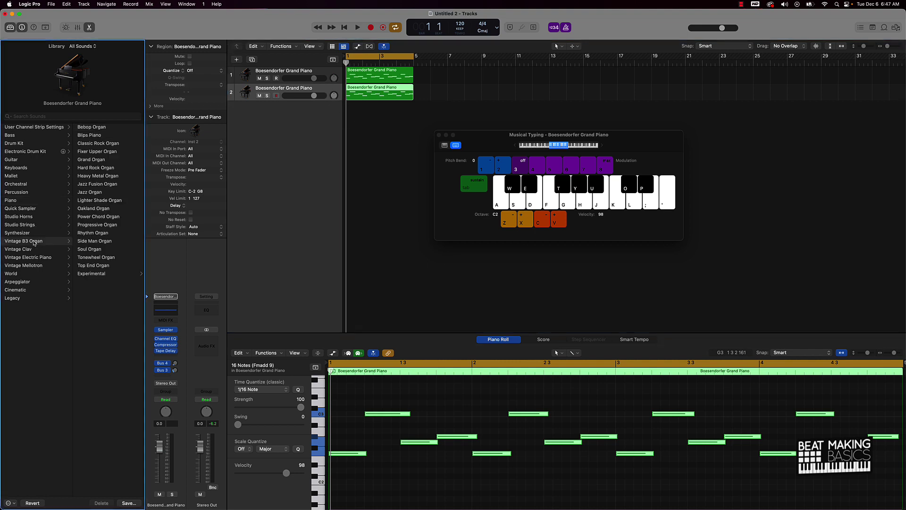
click(94, 208)
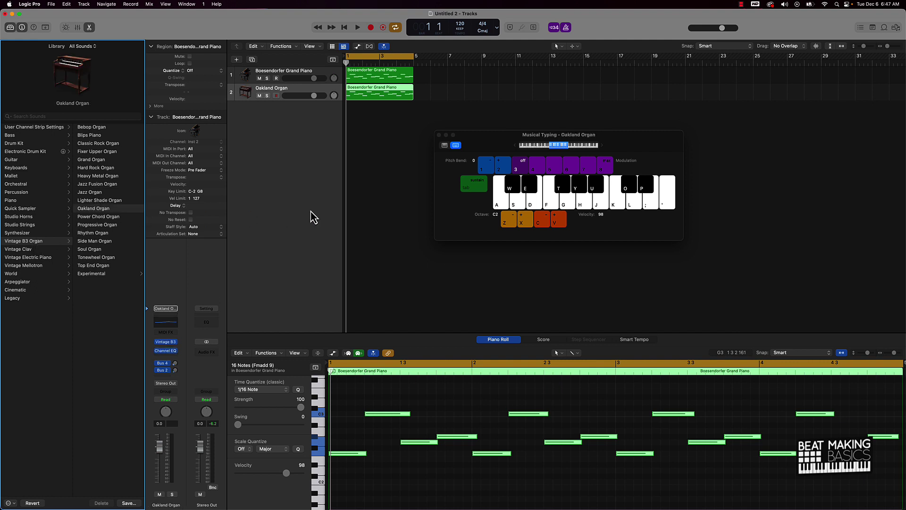
click(375, 214)
Step: Play the melody to hear the organ layer, then stop
key(space)
key(f)
key(g)
key(k)
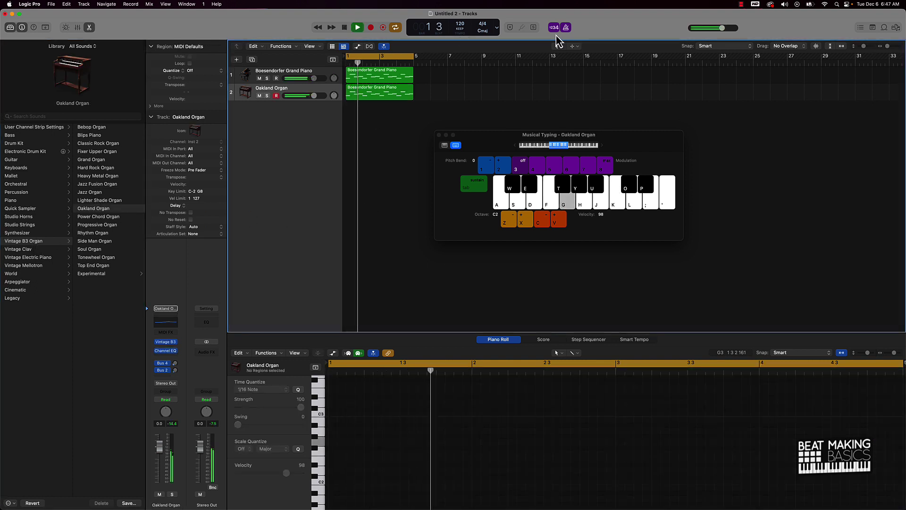
key(f)
key(k)
key(g)
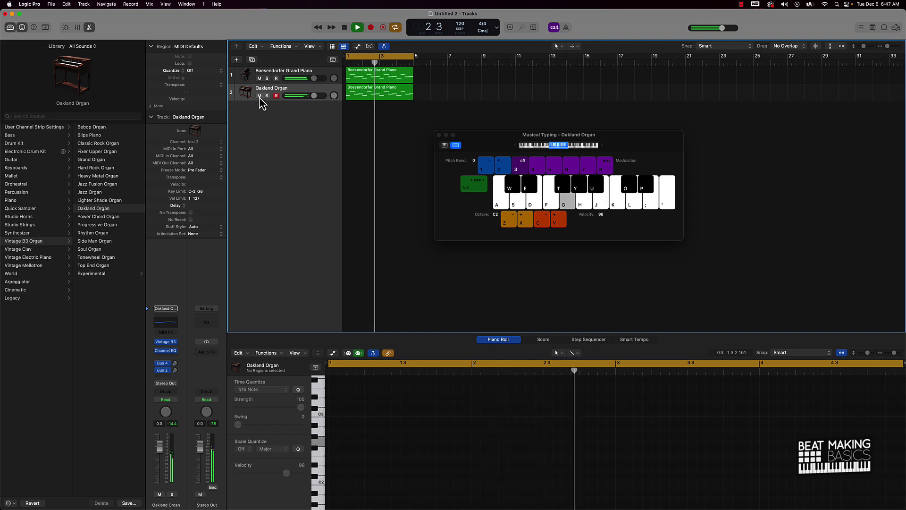
key(space)
Step: Mute the Oakland Organ track and replay the melody without it
click(259, 95)
key(space)
key(f)
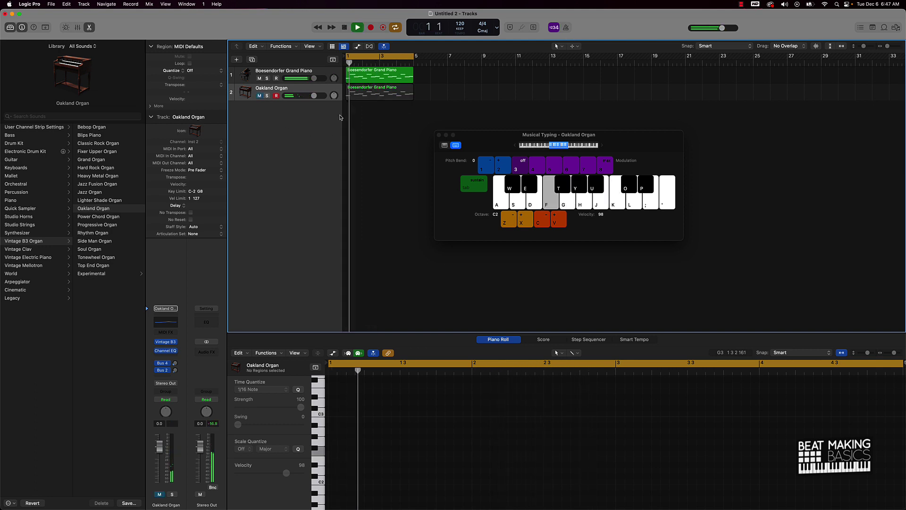
key(k)
key(g)
key(f)
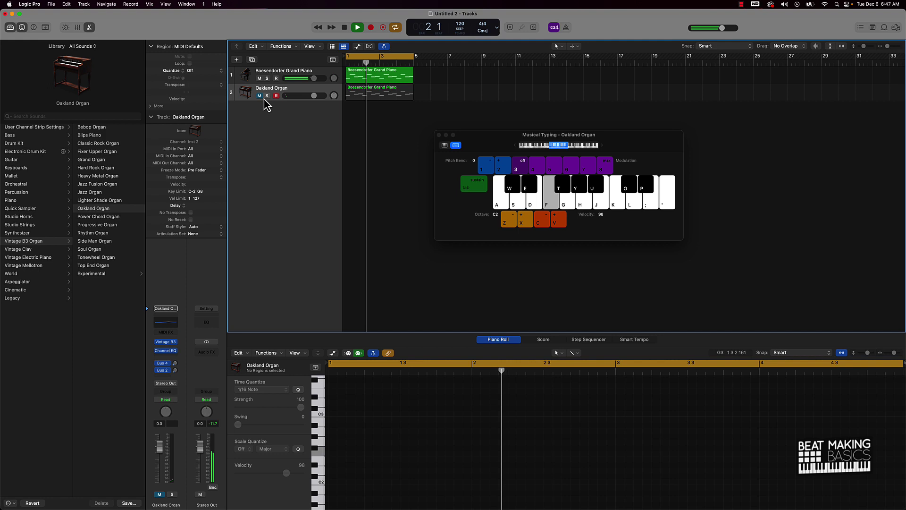
key(k)
key(g)
Step: Unmute the organ track, hear the melody with it again, and stop playback
click(259, 95)
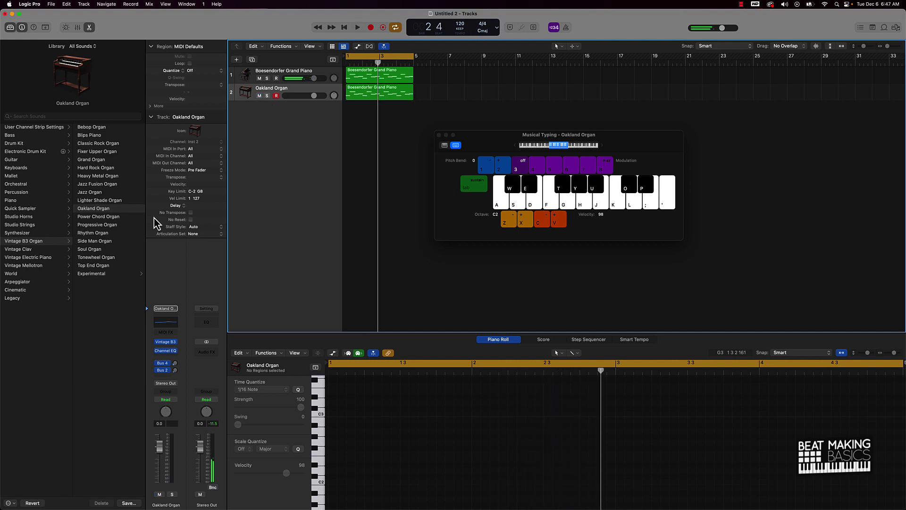
key(f)
key(k)
key(g)
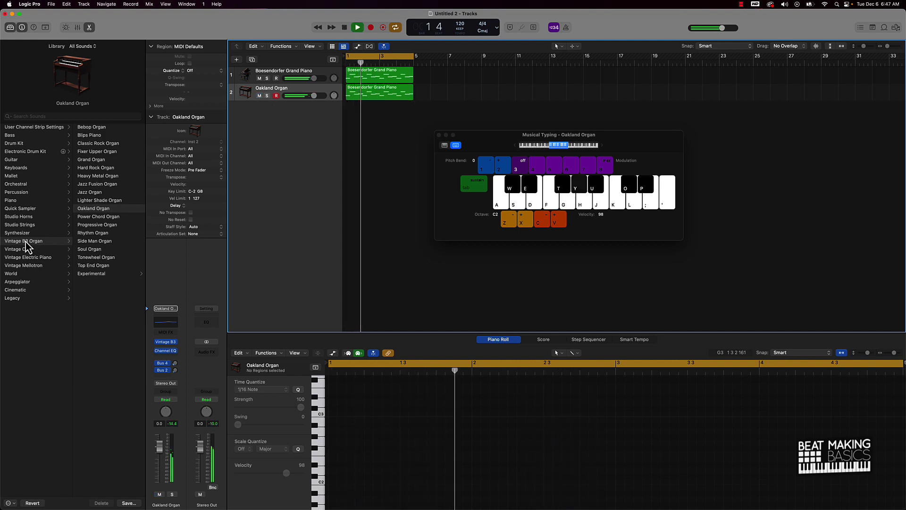
key(f)
key(k)
key(g)
key(space)
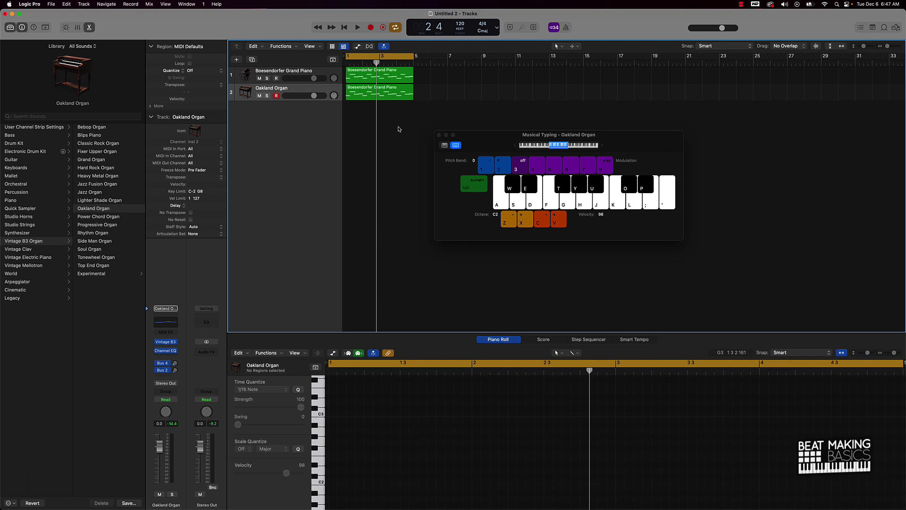
scroll(279, 86, right, 1)
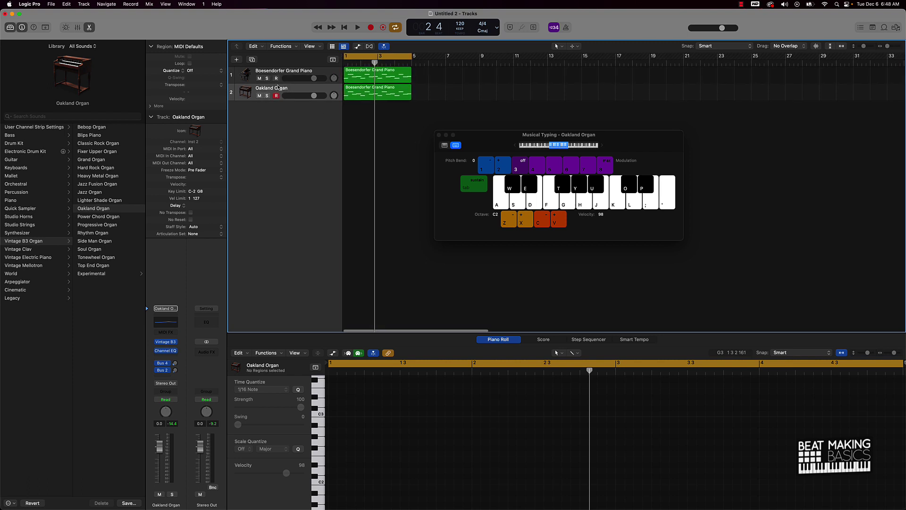
Step: Duplicate the organ track as track 3, copy the melody region there at bar 1, and show the Synthesizer sounds
click(239, 90)
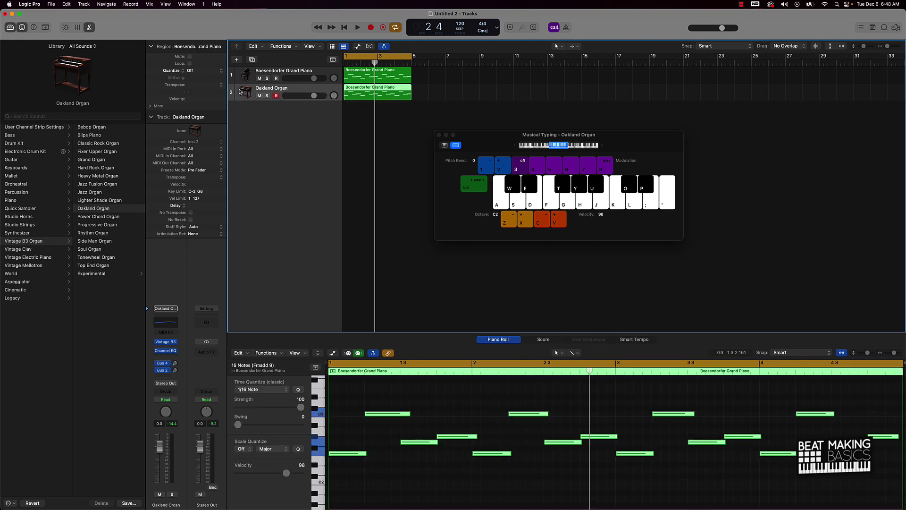
key(super+d)
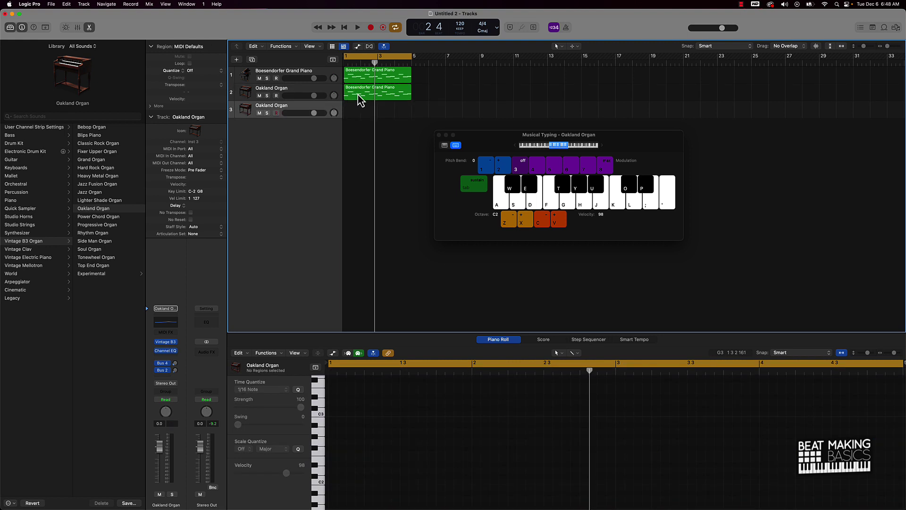
drag(361, 99, 357, 111)
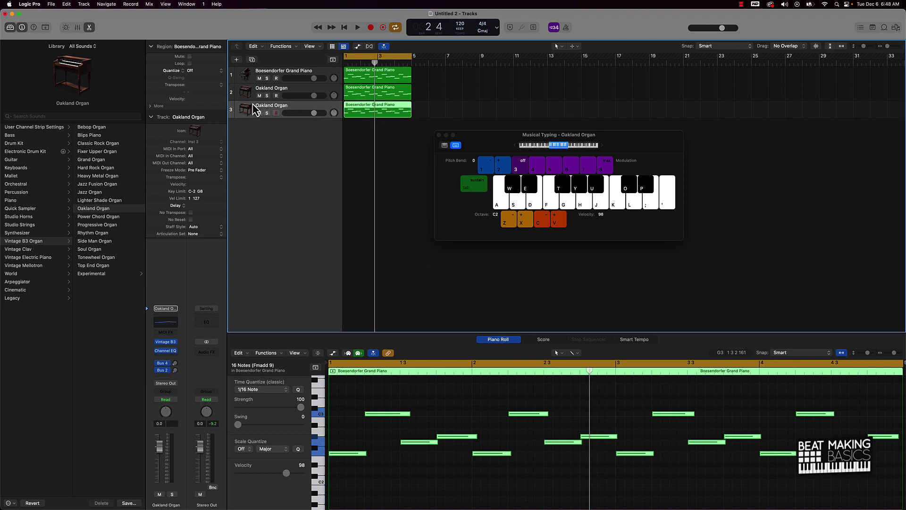
click(41, 233)
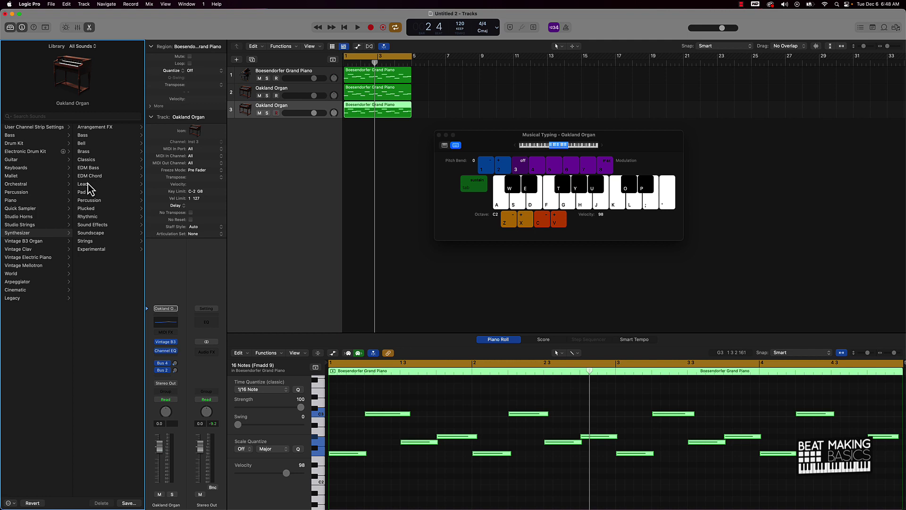
Step: Audition the Lead synth Analog Funk patch on track 3 during playback
click(88, 184)
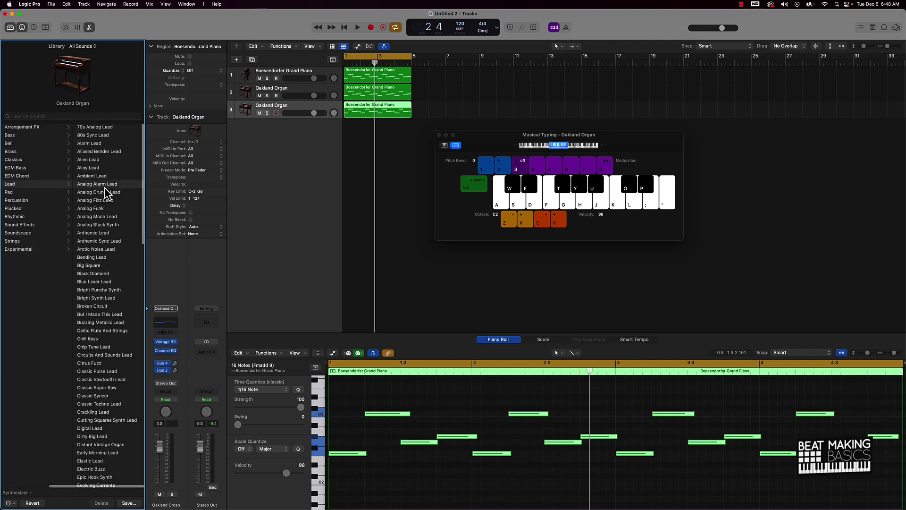
key(space)
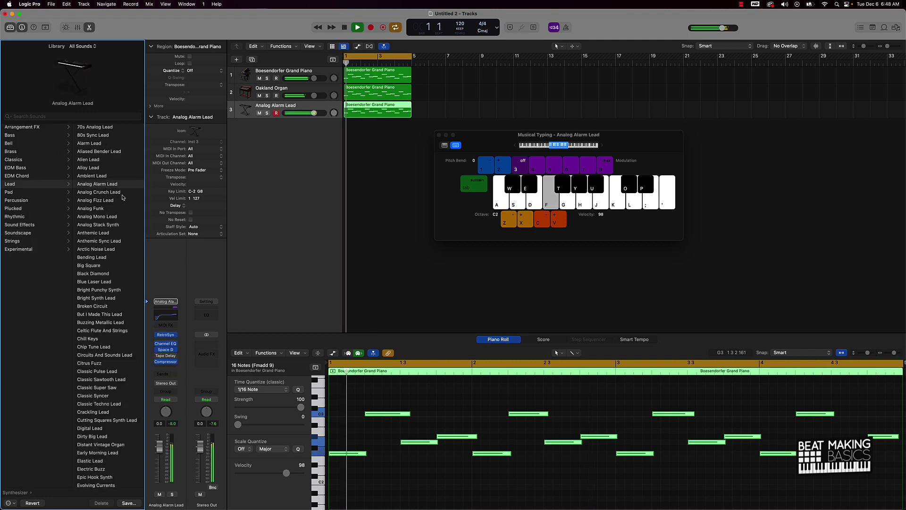
click(96, 208)
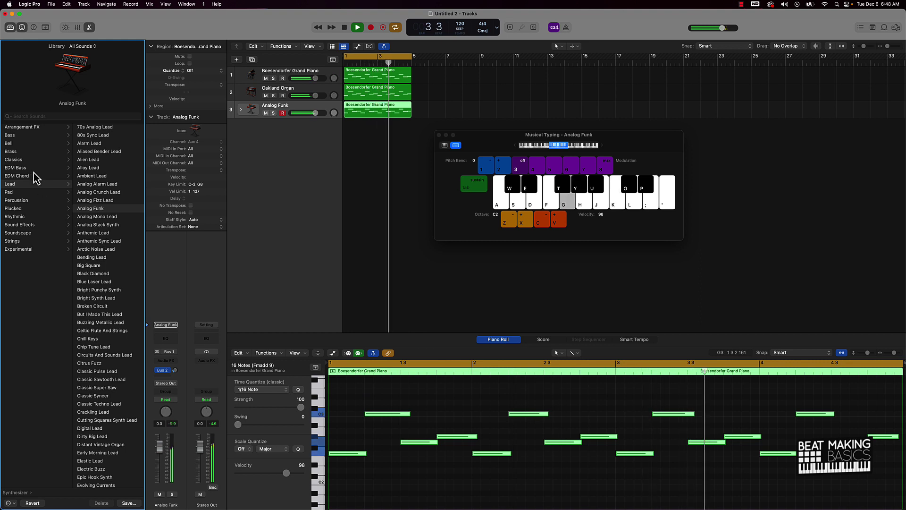
key(space)
Step: Try Broken, Cathedral, Air, Glass and Gentle Sine bells and other patches, settling on Ethereal Bells
click(23, 143)
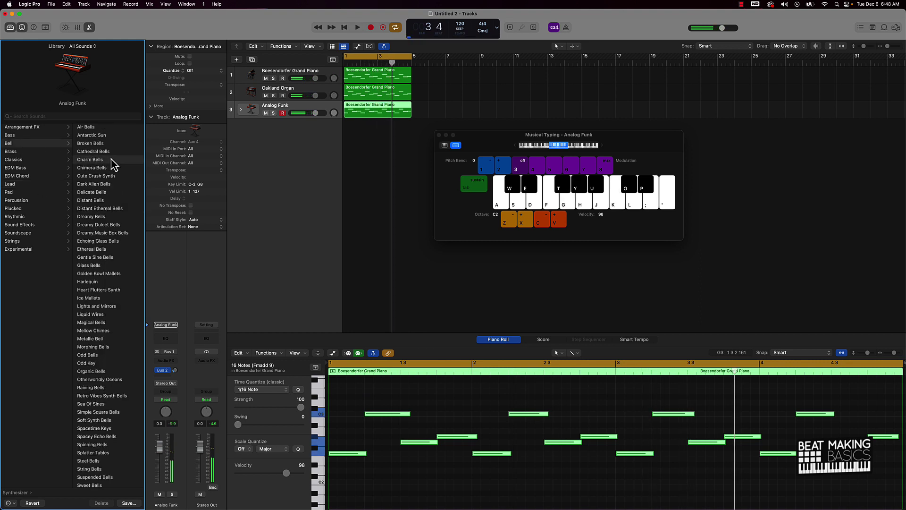
key(space)
click(93, 144)
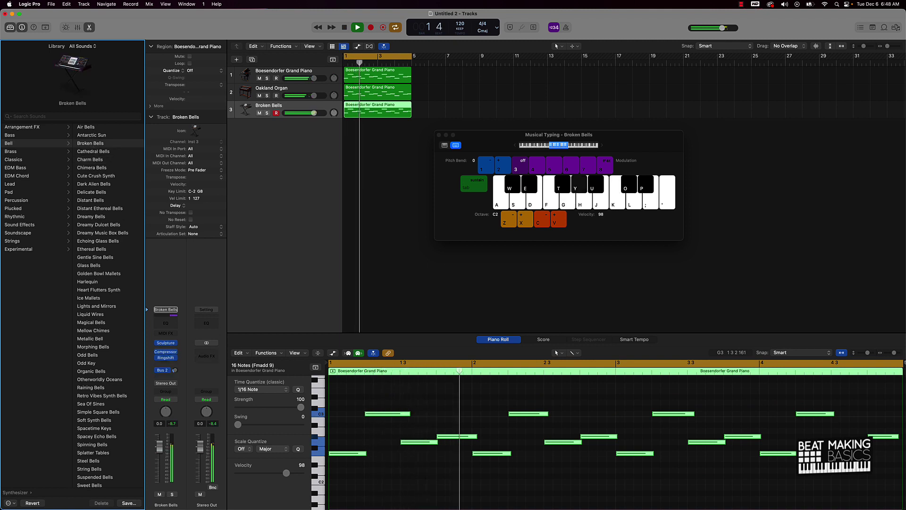
click(95, 151)
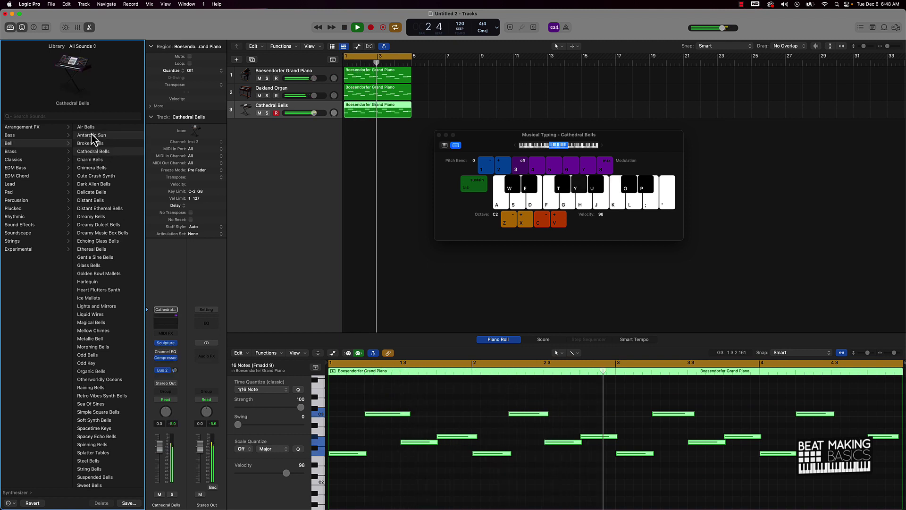
click(92, 135)
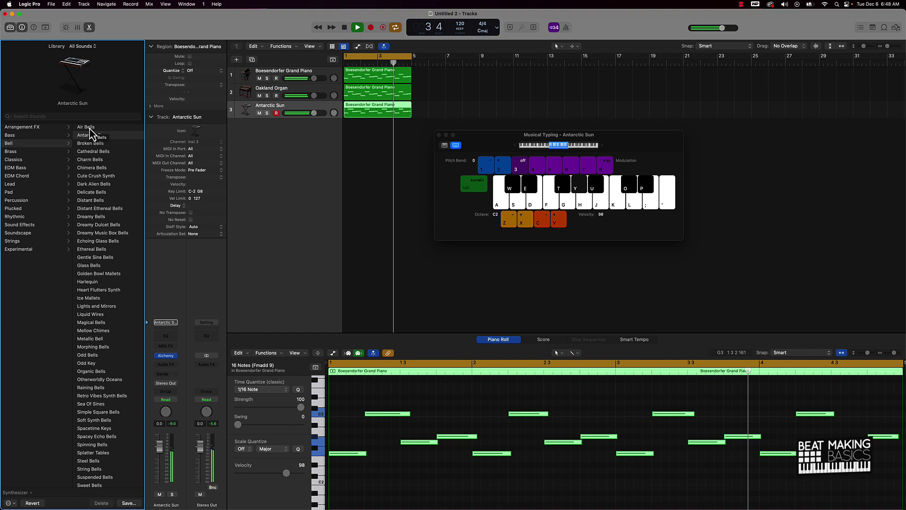
click(90, 127)
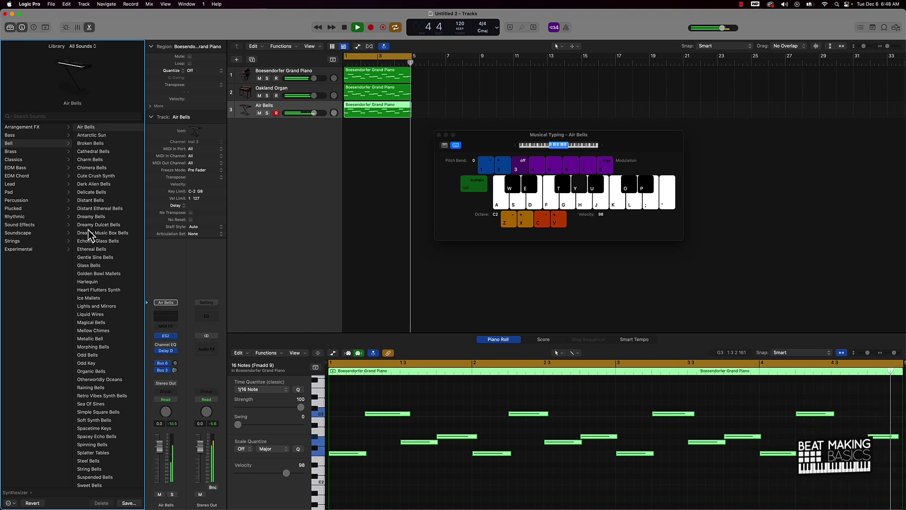
click(94, 266)
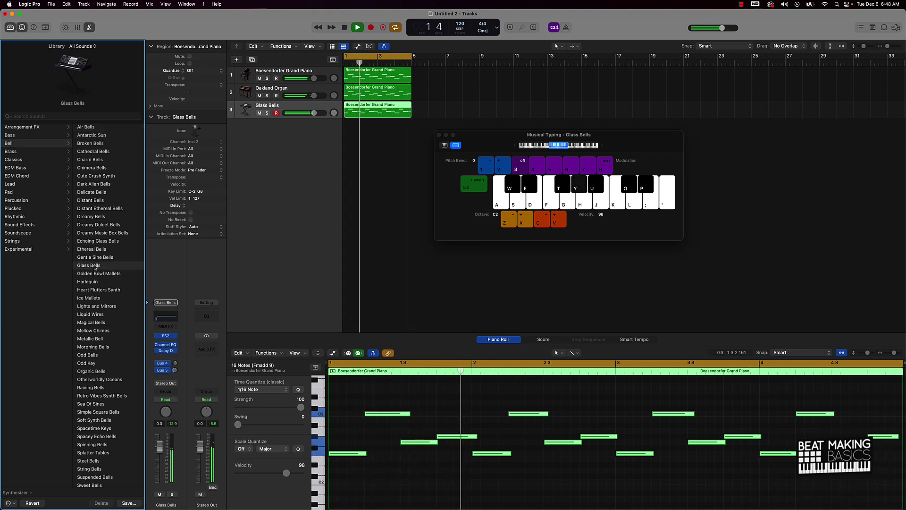
click(98, 258)
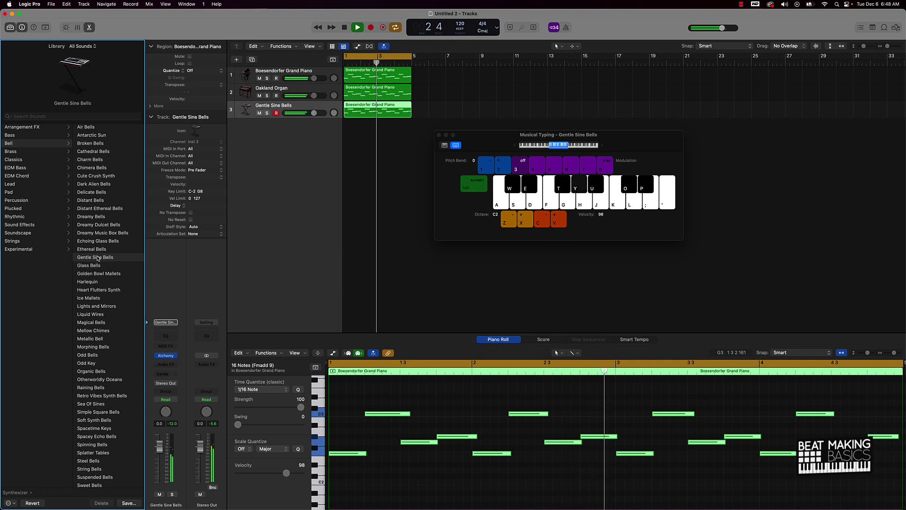
click(89, 248)
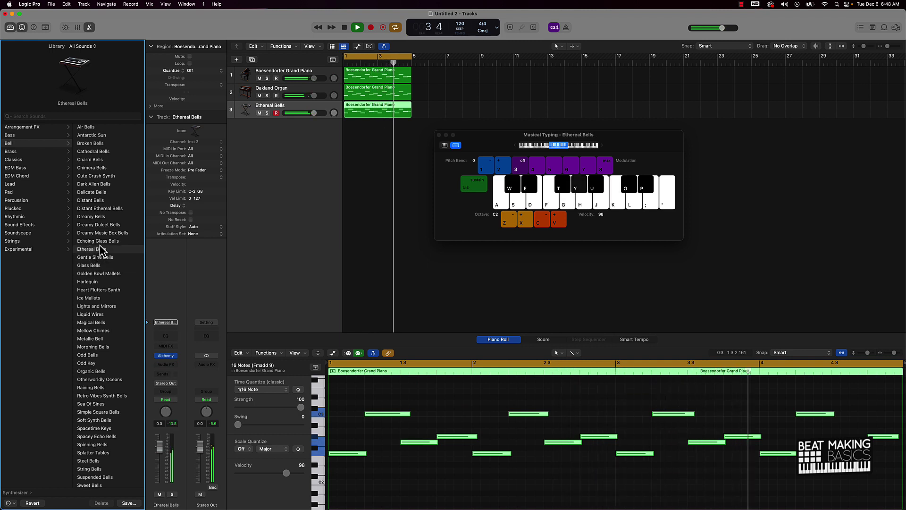
Step: Stop the looping playback of the piano, organ and Ethereal Bells layers
key(space)
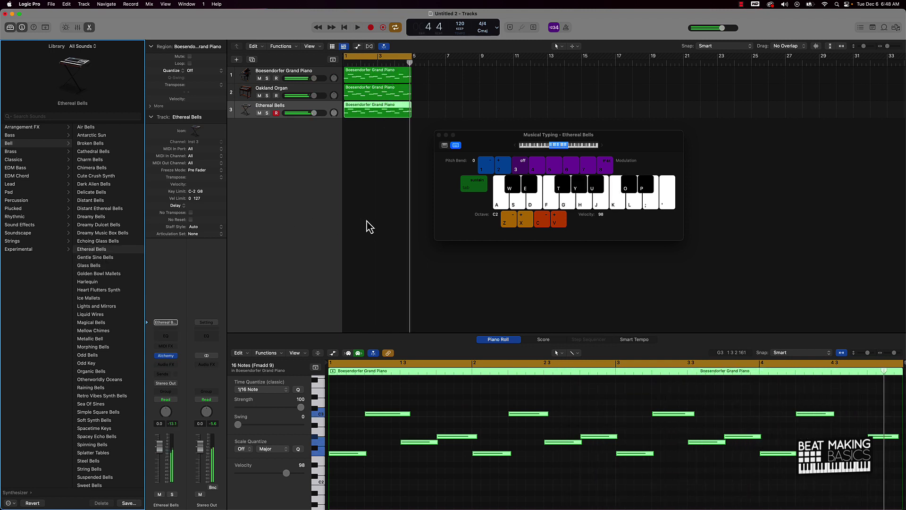